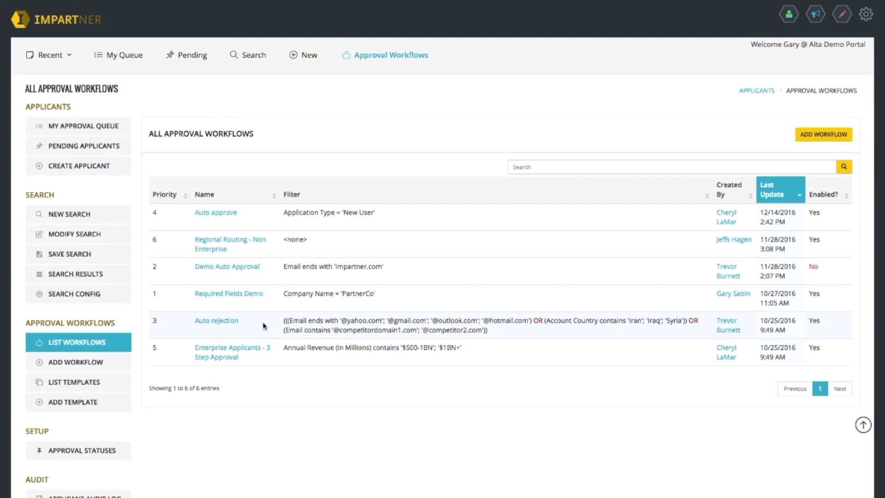
Step: Open the Regional Routing - Non Enterprise workflow and scroll through its details
{"action": "left_click", "coordinate": [216, 245]}
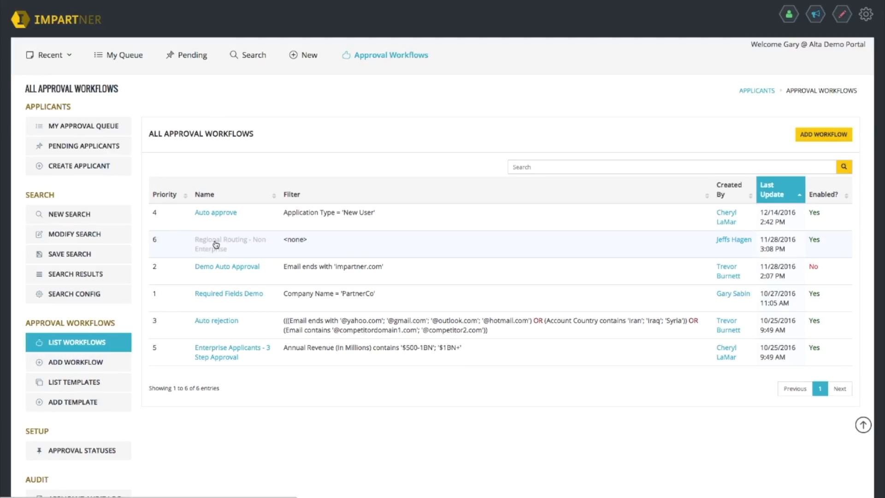
{"action": "scroll", "coordinate": [259, 252], "scroll_direction": "down", "scroll_amount": 5}
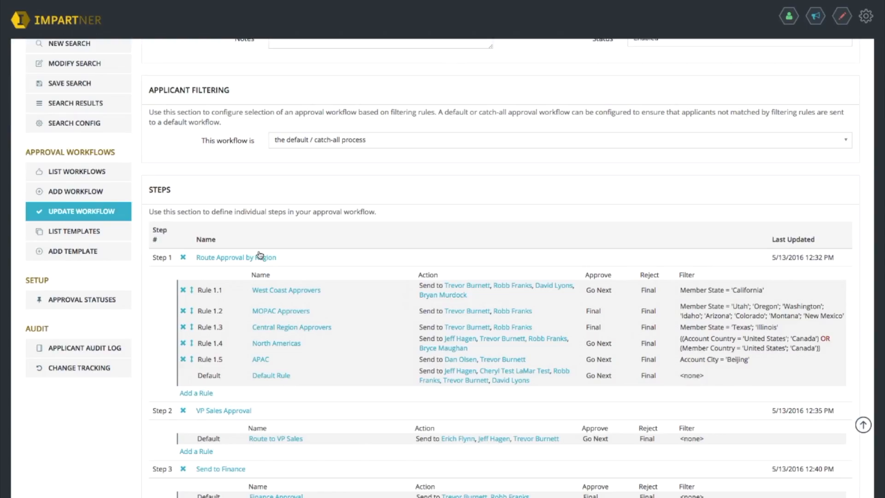
{"action": "scroll", "coordinate": [258, 251], "scroll_direction": "down", "scroll_amount": 1}
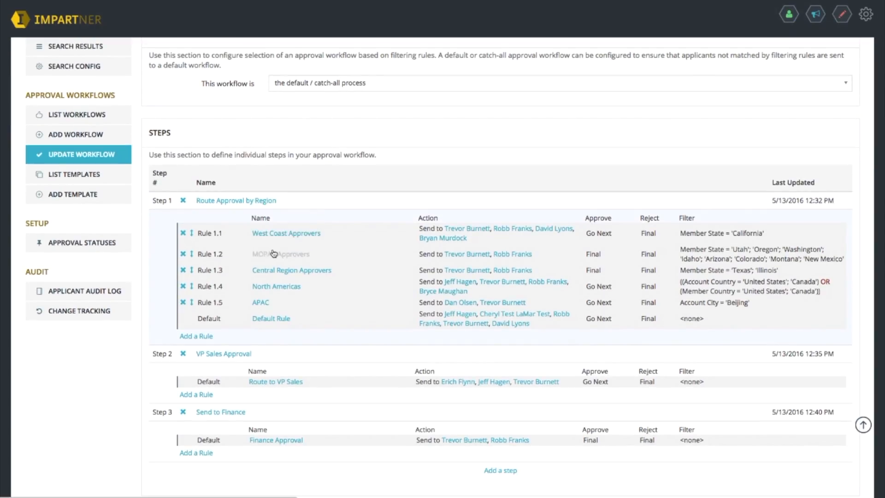
{"action": "scroll", "coordinate": [303, 245], "scroll_direction": "down", "scroll_amount": 1}
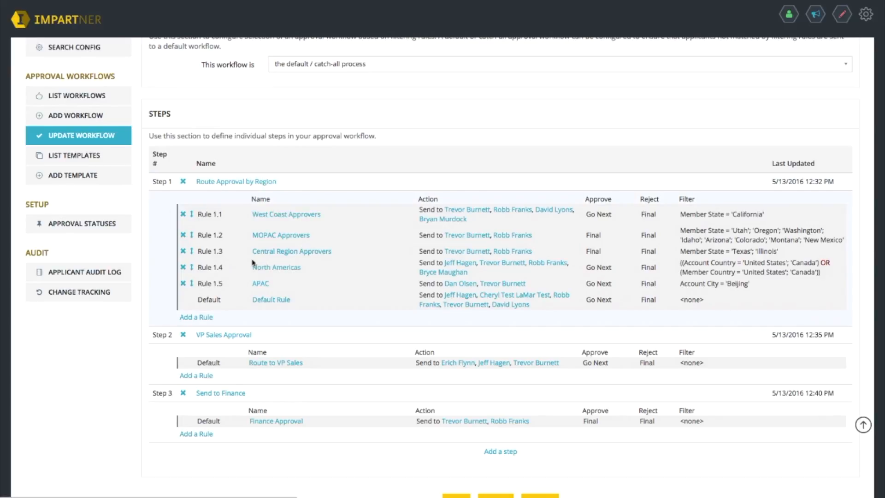
Step: Review the Route Approval by Region rules and VP Sales Approval step, then leave the workflow unchanged
{"action": "left_click", "coordinate": [236, 183]}
{"action": "left_click", "coordinate": [280, 216]}
{"action": "left_click", "coordinate": [313, 253]}
{"action": "left_click", "coordinate": [271, 302]}
{"action": "left_click", "coordinate": [291, 216]}
{"action": "left_click", "coordinate": [299, 237]}
{"action": "scroll", "coordinate": [229, 191], "scroll_direction": "down", "scroll_amount": 1}
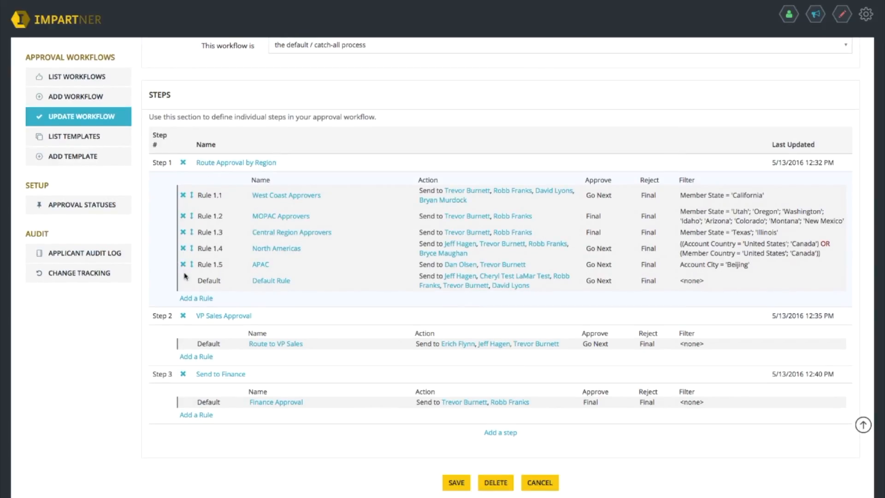
{"action": "left_click", "coordinate": [211, 316]}
{"action": "left_click", "coordinate": [540, 482]}
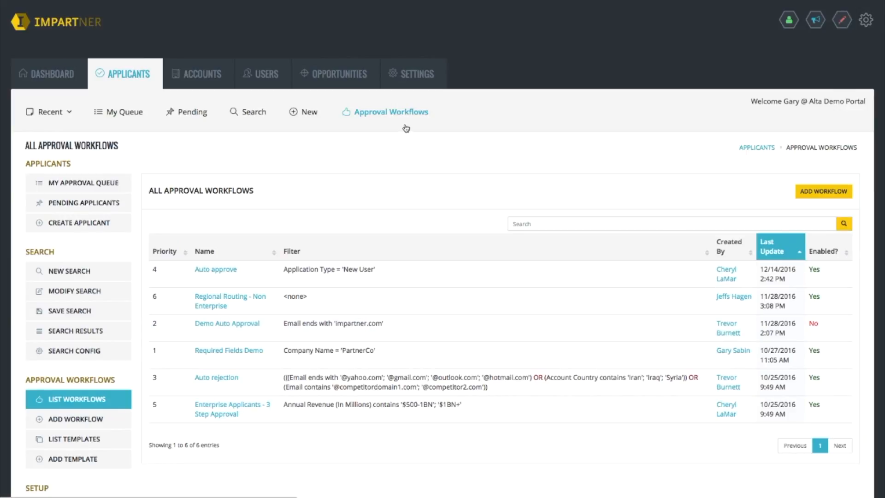
Step: Go to Settings > Workflows > List Workflows and open Gold Upgrades
{"action": "left_click", "coordinate": [407, 78]}
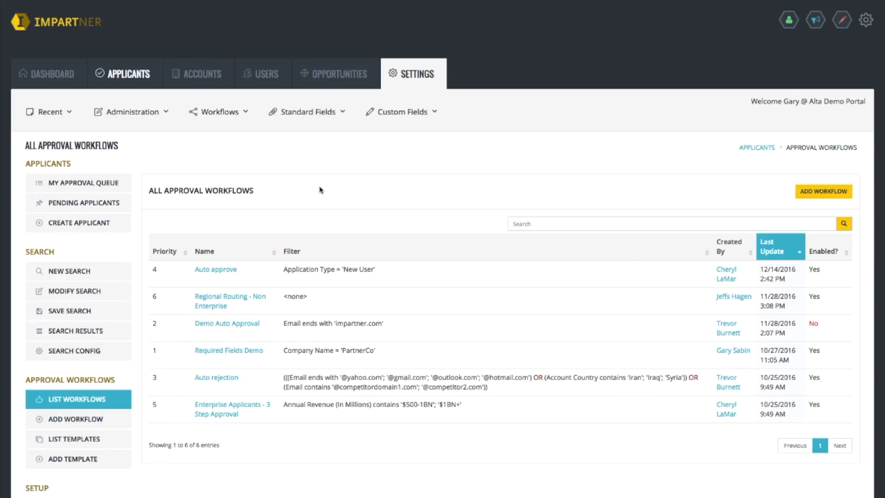
{"action": "left_click", "coordinate": [199, 112]}
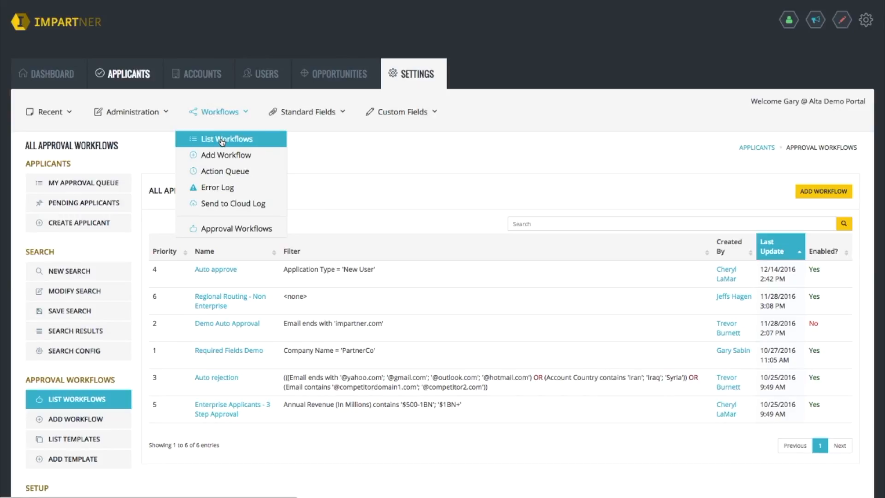
{"action": "left_click", "coordinate": [223, 139]}
{"action": "scroll", "coordinate": [265, 181], "scroll_direction": "down", "scroll_amount": 1}
{"action": "left_click", "coordinate": [184, 235]}
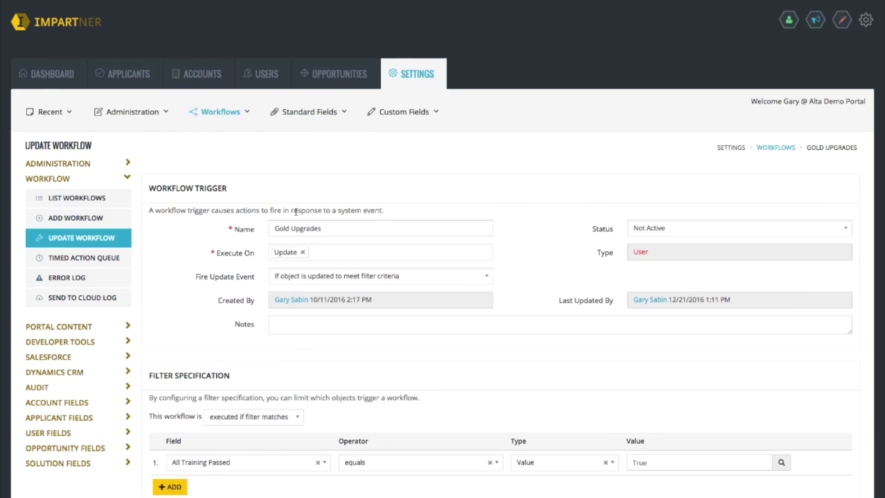
Step: Confirm the filter field stays All Training Passed and scroll down to Workflow Actions
{"action": "scroll", "coordinate": [287, 211], "scroll_direction": "down", "scroll_amount": 3}
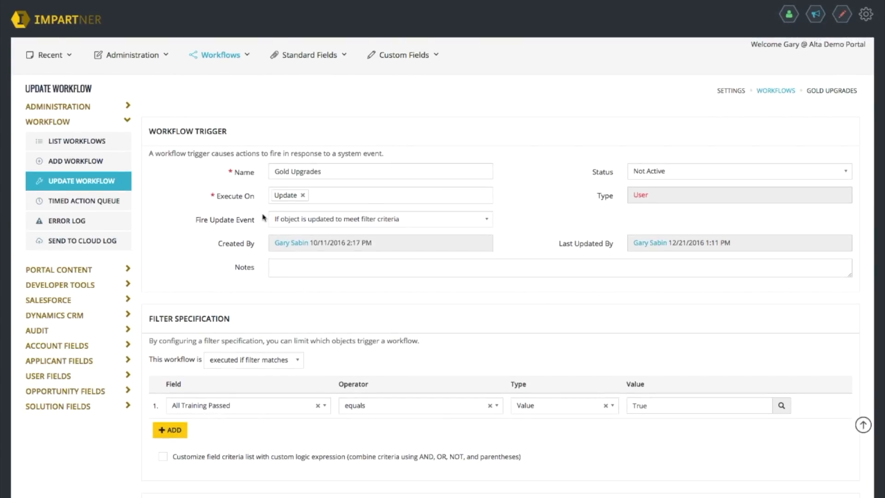
{"action": "scroll", "coordinate": [264, 217], "scroll_direction": "down", "scroll_amount": 4}
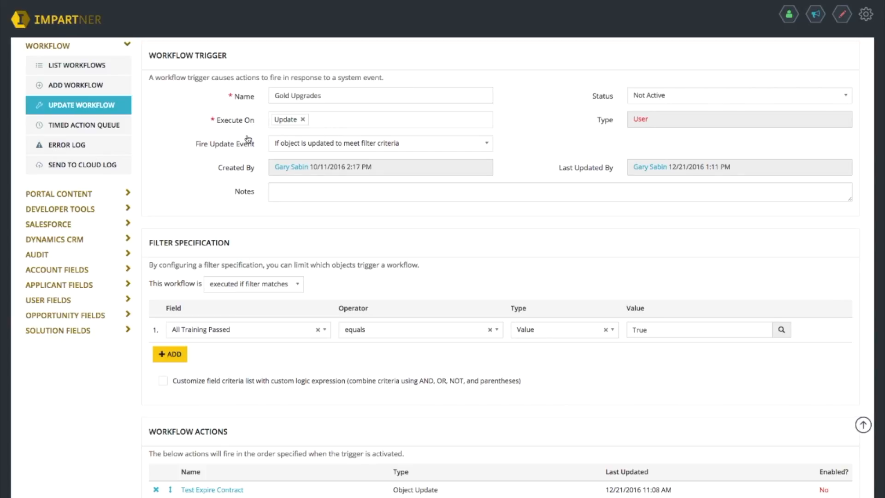
{"action": "scroll", "coordinate": [249, 152], "scroll_direction": "down", "scroll_amount": 1}
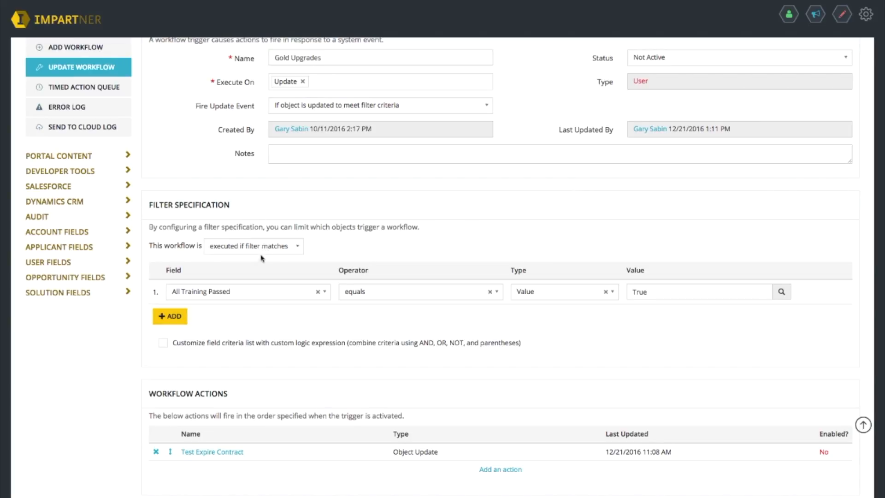
{"action": "scroll", "coordinate": [265, 271], "scroll_direction": "down", "scroll_amount": 1}
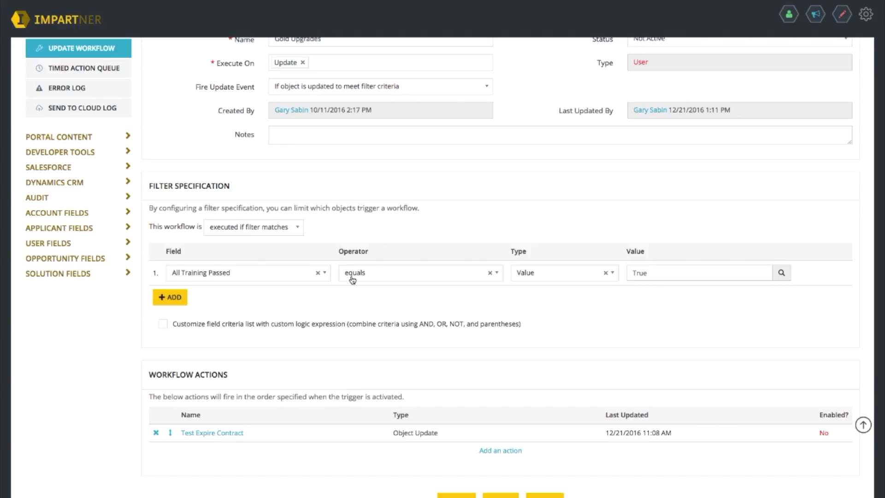
{"action": "left_click", "coordinate": [325, 273]}
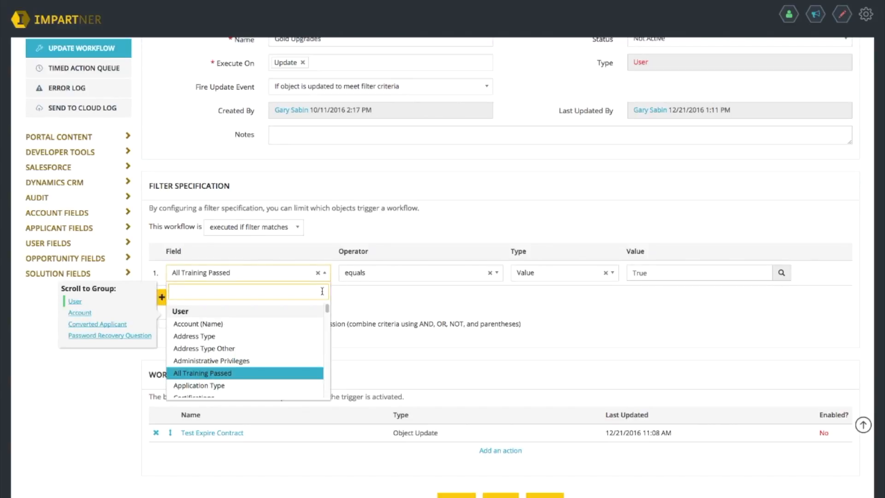
{"action": "left_click", "coordinate": [217, 368]}
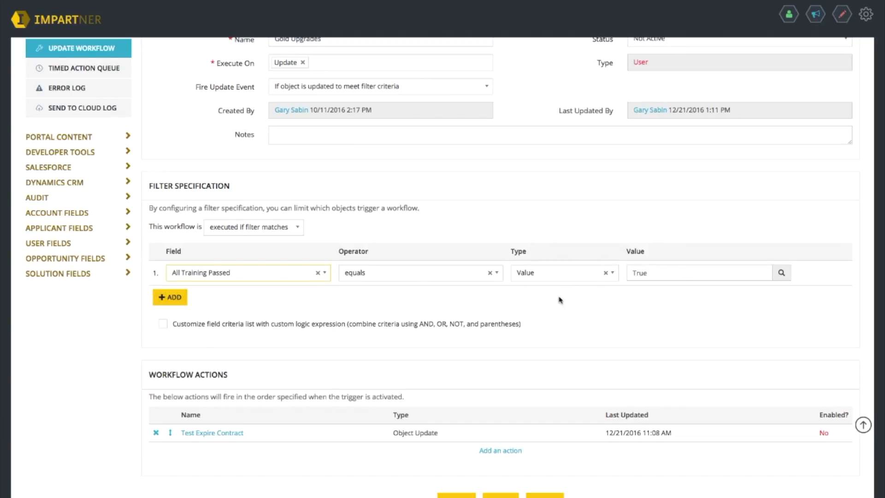
{"action": "scroll", "coordinate": [305, 321], "scroll_direction": "down", "scroll_amount": 3}
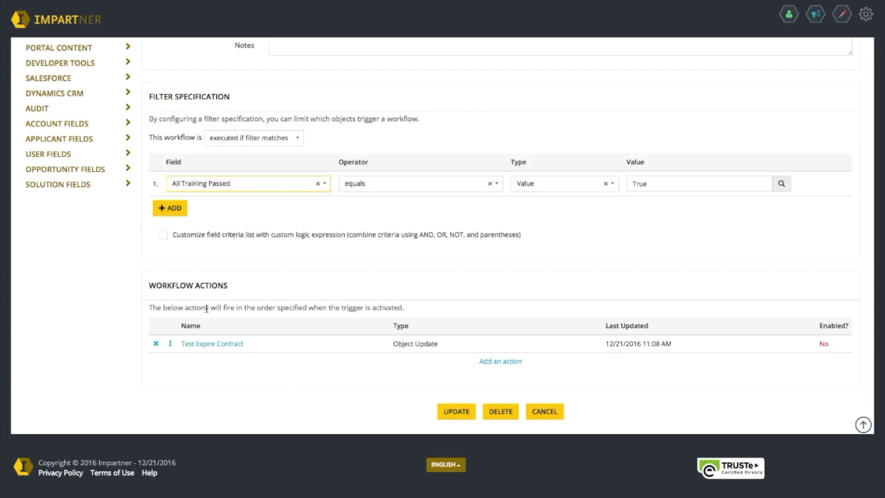
Step: Add an Object Update action named 'Gold Update' and continue to its field settings
{"action": "left_click", "coordinate": [493, 365]}
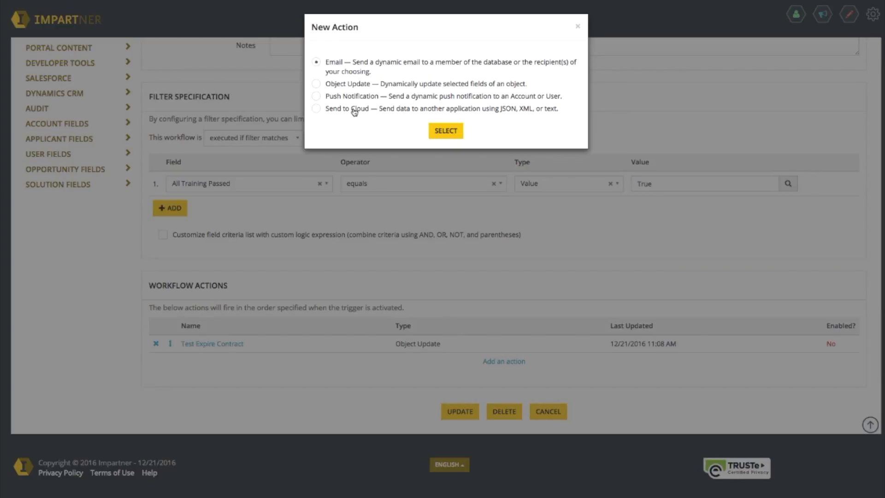
{"action": "left_click", "coordinate": [316, 86]}
{"action": "left_click", "coordinate": [436, 132]}
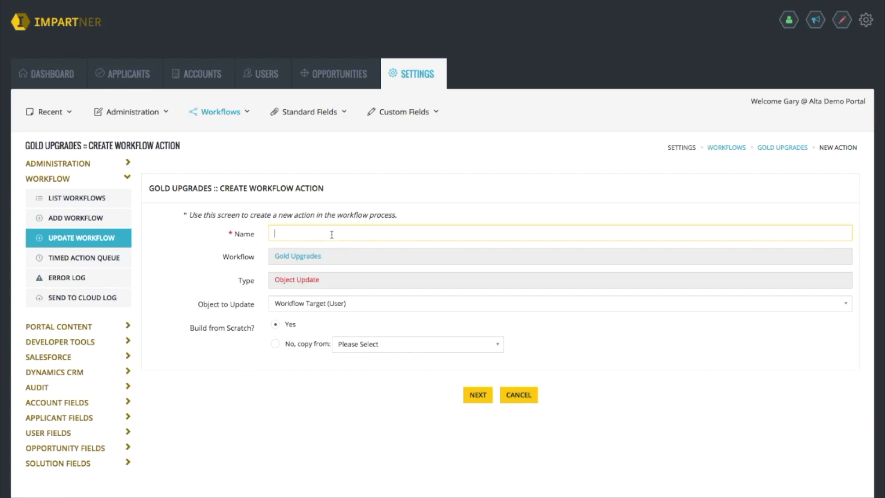
{"action": "type", "text": "Gold Update"}
{"action": "scroll", "coordinate": [354, 272], "scroll_direction": "down", "scroll_amount": 2}
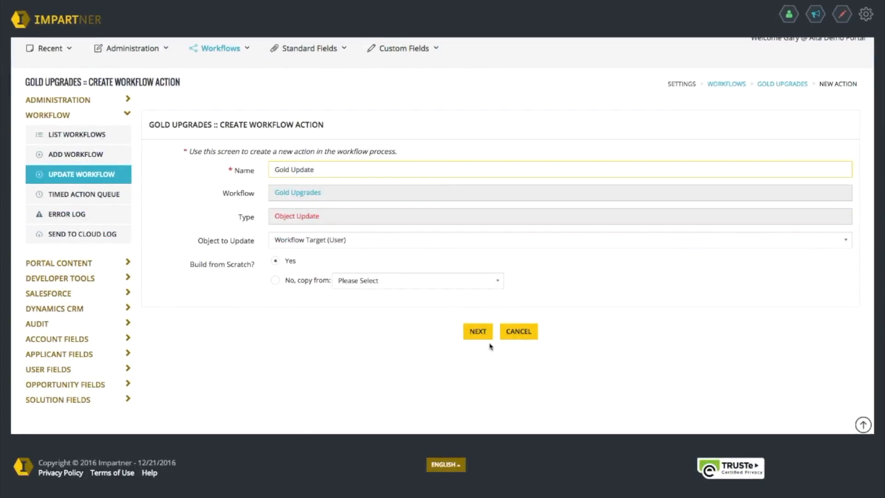
{"action": "left_click", "coordinate": [480, 332]}
Step: Make the field update set Partner Tier to Gold
{"action": "scroll", "coordinate": [415, 325], "scroll_direction": "down", "scroll_amount": 5}
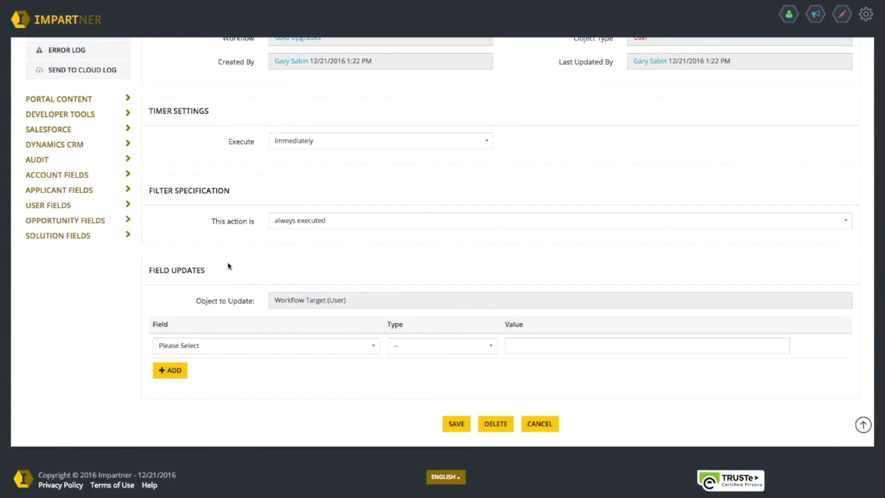
{"action": "scroll", "coordinate": [231, 269], "scroll_direction": "down", "scroll_amount": 1}
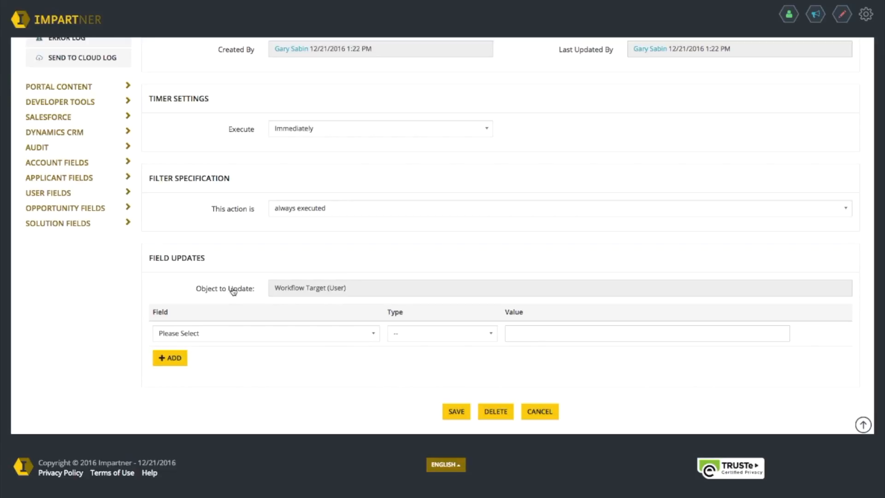
{"action": "left_click", "coordinate": [355, 339]}
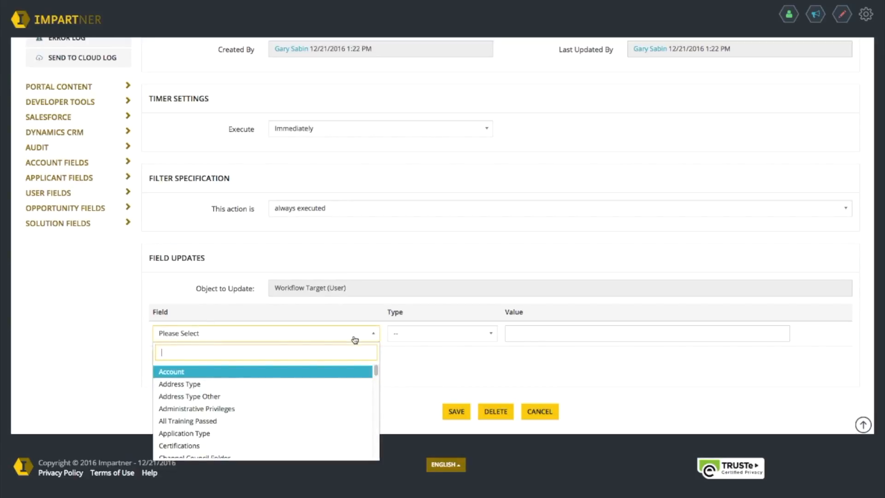
{"action": "type", "text": "tier"}
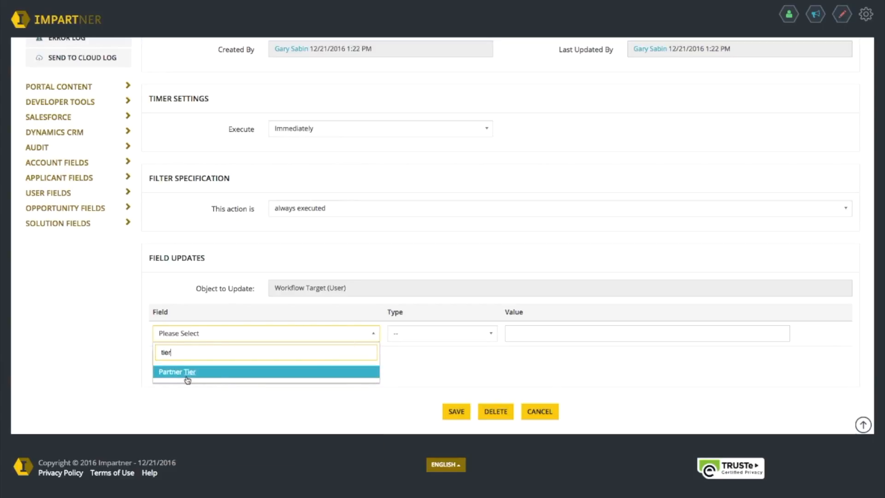
{"action": "left_click", "coordinate": [187, 372]}
{"action": "left_click", "coordinate": [546, 336]}
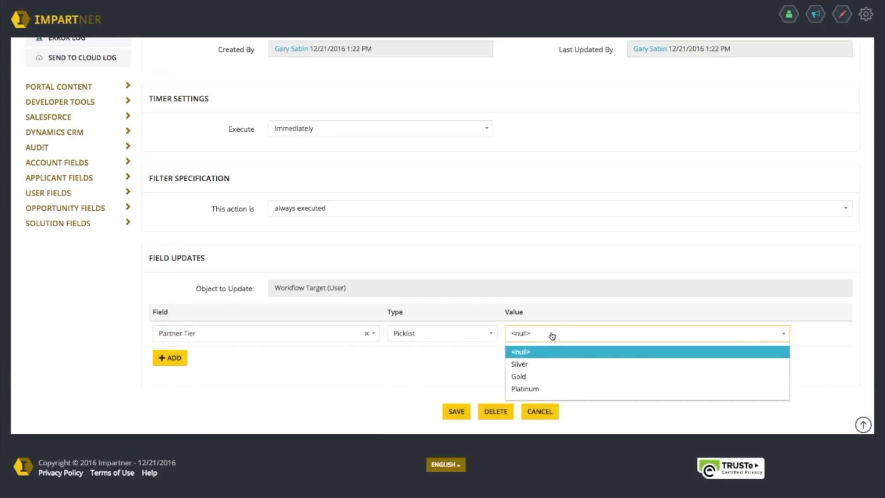
{"action": "left_click", "coordinate": [523, 377]}
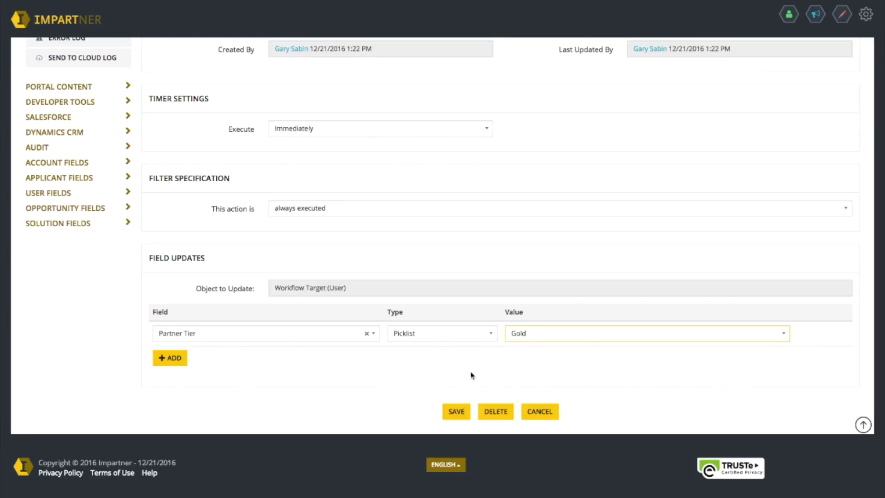
Step: Save the Gold Update action and return to the Gold Upgrades workflow
{"action": "left_click", "coordinate": [456, 411]}
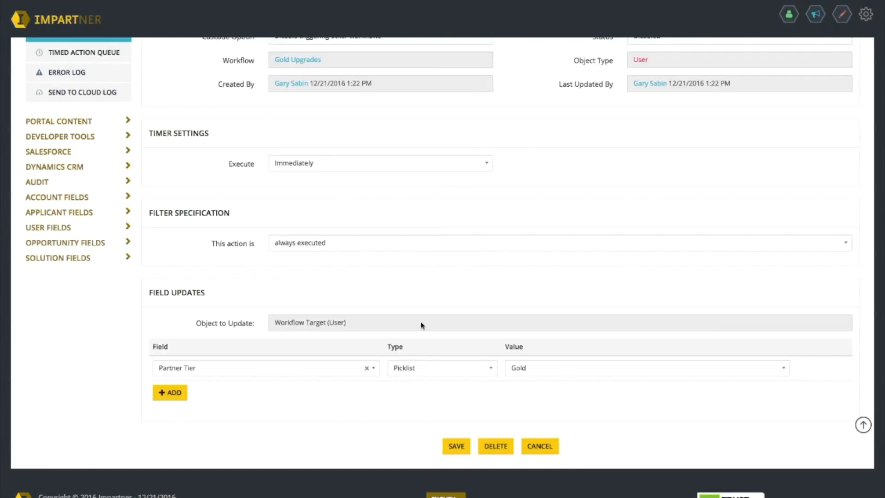
{"action": "left_click", "coordinate": [531, 440]}
{"action": "scroll", "coordinate": [248, 184], "scroll_direction": "down", "scroll_amount": 3}
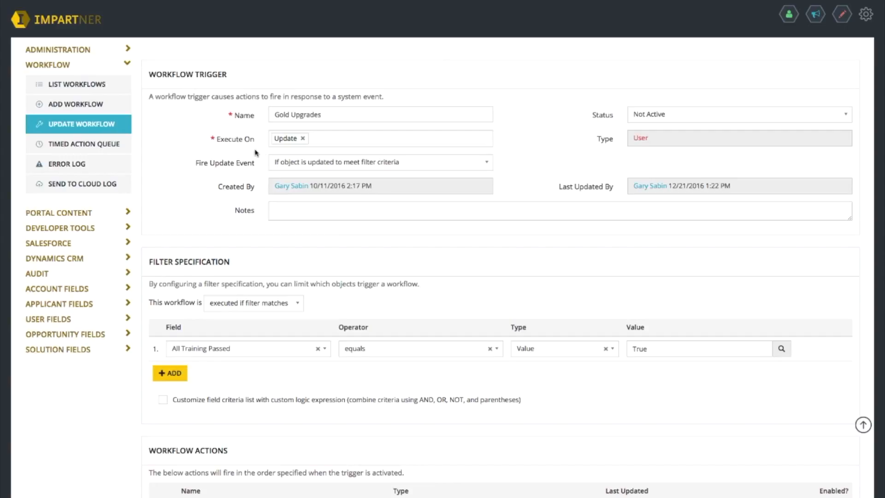
Step: Verify Gold Update appears among the workflow actions and open it
{"action": "scroll", "coordinate": [502, 134], "scroll_direction": "down", "scroll_amount": 3}
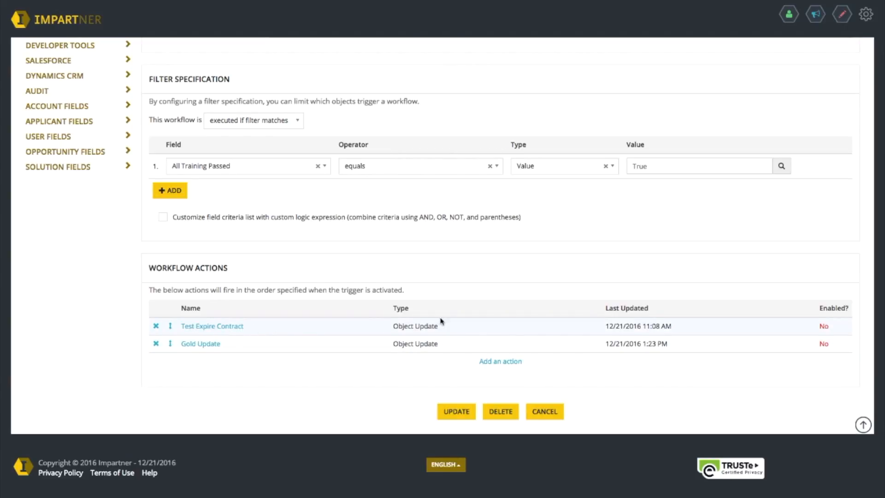
{"action": "left_click", "coordinate": [200, 347]}
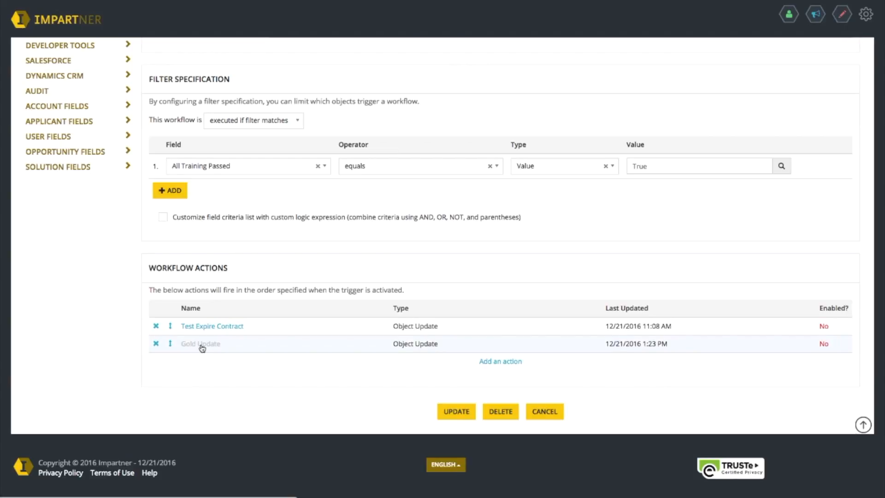